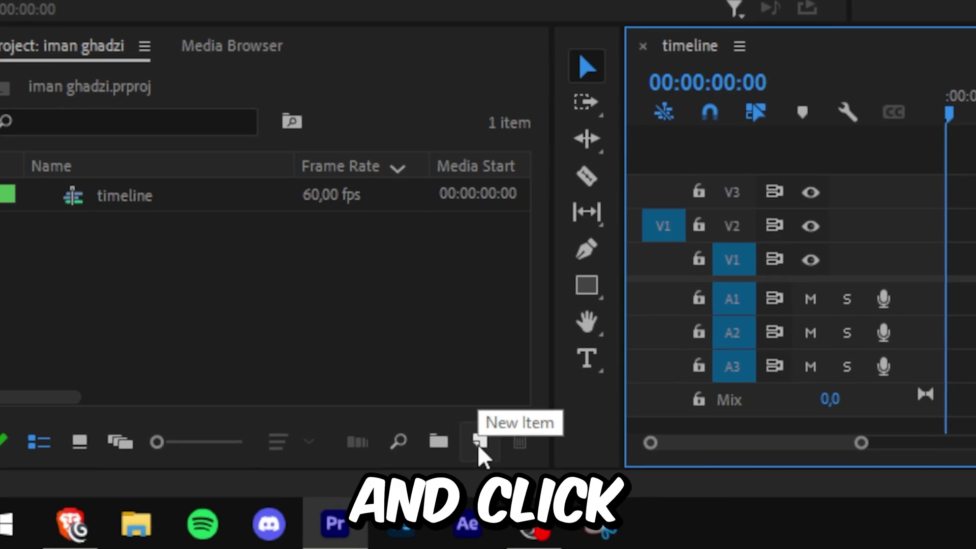
Create a near-black Color Matte with default settings and name, and place it on V1.
{"action": "left_click", "coordinate": [478, 445]}
{"action": "left_click", "coordinate": [534, 347]}
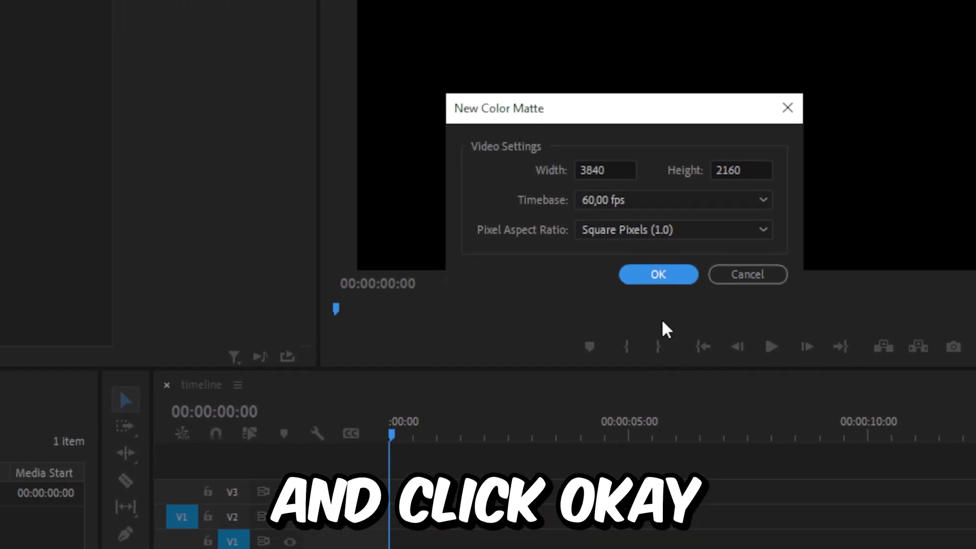
{"action": "left_click", "coordinate": [656, 275]}
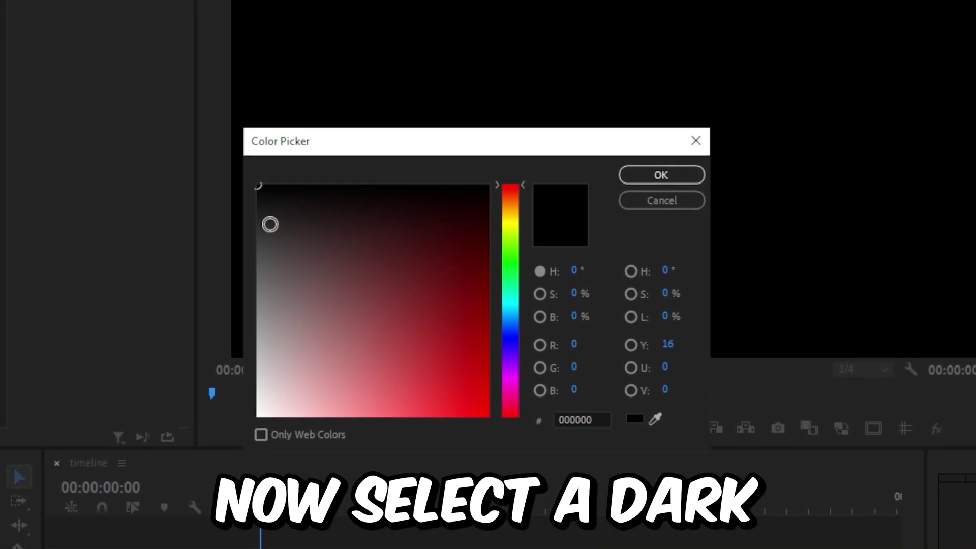
{"action": "left_click_drag", "start_coordinate": [270, 224], "coordinate": [258, 218]}
{"action": "left_click", "coordinate": [661, 175]}
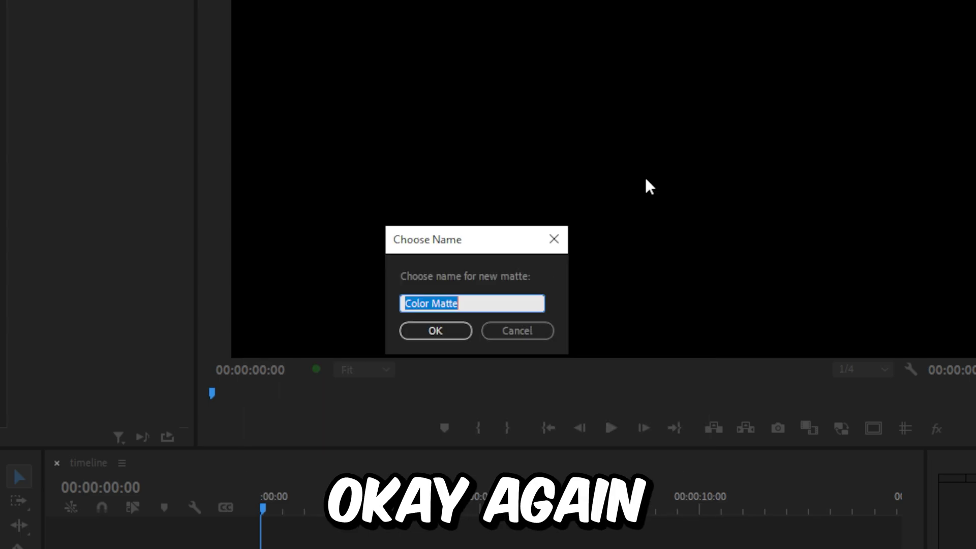
{"action": "key", "text": "Return"}
{"action": "left_click_drag", "start_coordinate": [107, 404], "coordinate": [483, 399]}
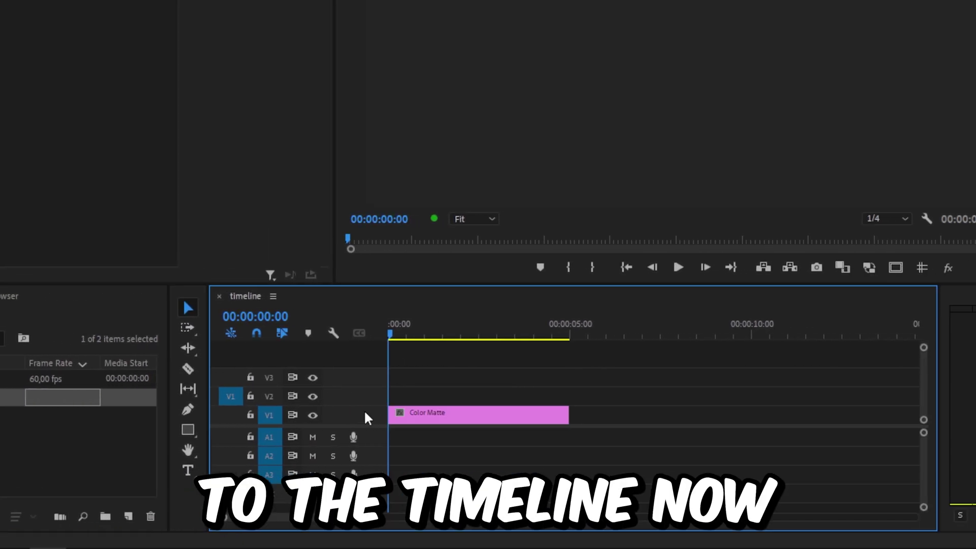
Apply Grid to the matte, sized by Width Slider at about 271, with Overlay blending.
{"action": "left_click", "coordinate": [520, 68]}
{"action": "type", "text": "grid"}
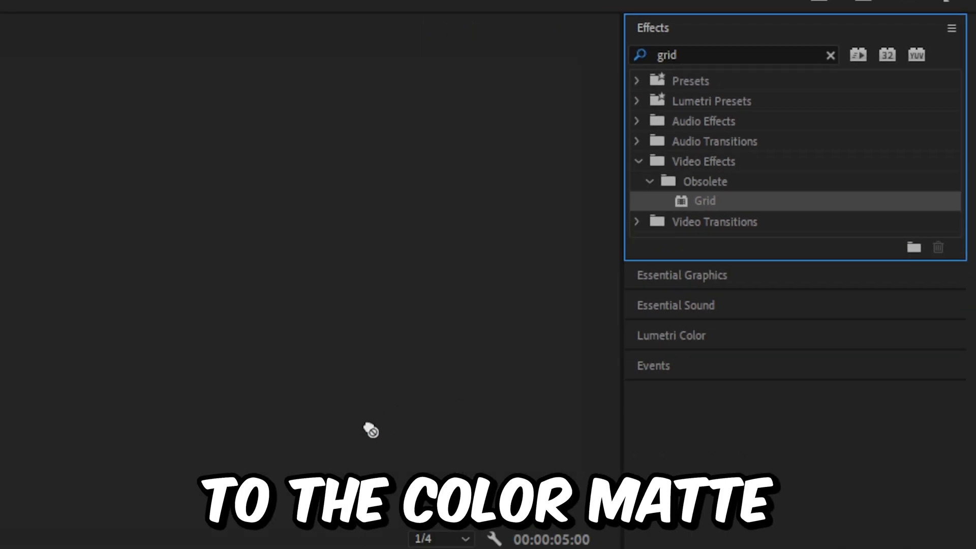
{"action": "left_click_drag", "start_coordinate": [538, 310], "coordinate": [379, 454]}
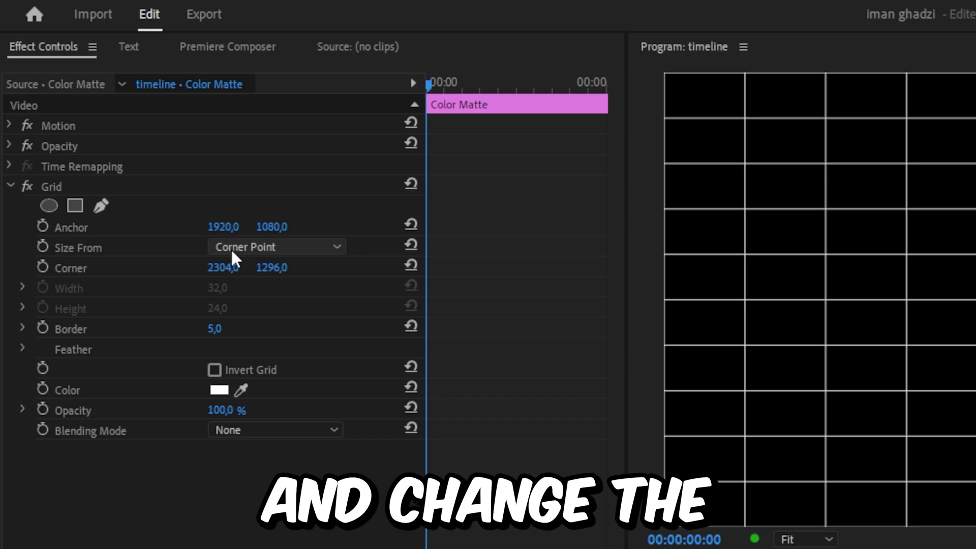
{"action": "left_click", "coordinate": [244, 248]}
{"action": "left_click", "coordinate": [262, 287]}
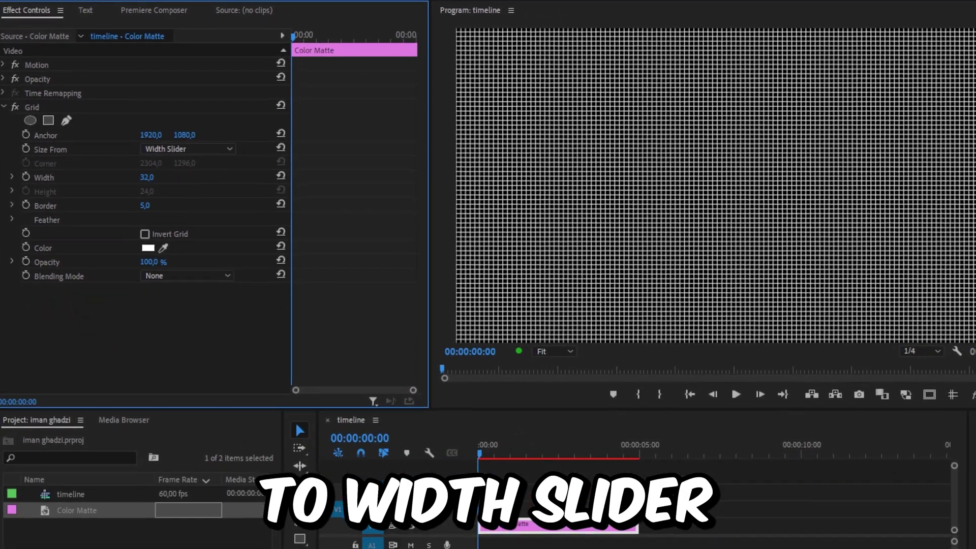
{"action": "mouse_move", "coordinate": [149, 176]}
{"action": "left_mouse_down"}
{"action": "mouse_move", "coordinate": [198, 176]}
{"action": "mouse_move", "coordinate": [157, 177]}
{"action": "left_mouse_up"}
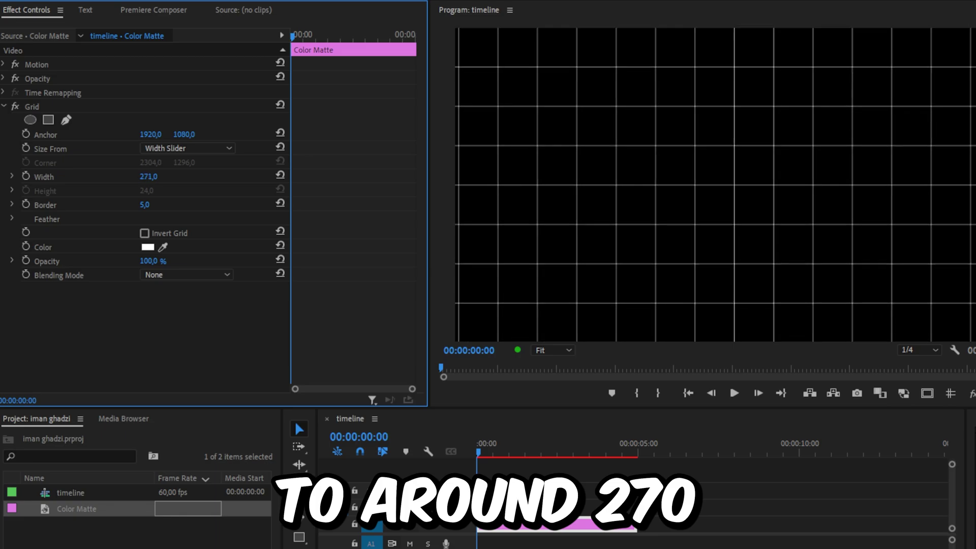
{"action": "left_click", "coordinate": [179, 277]}
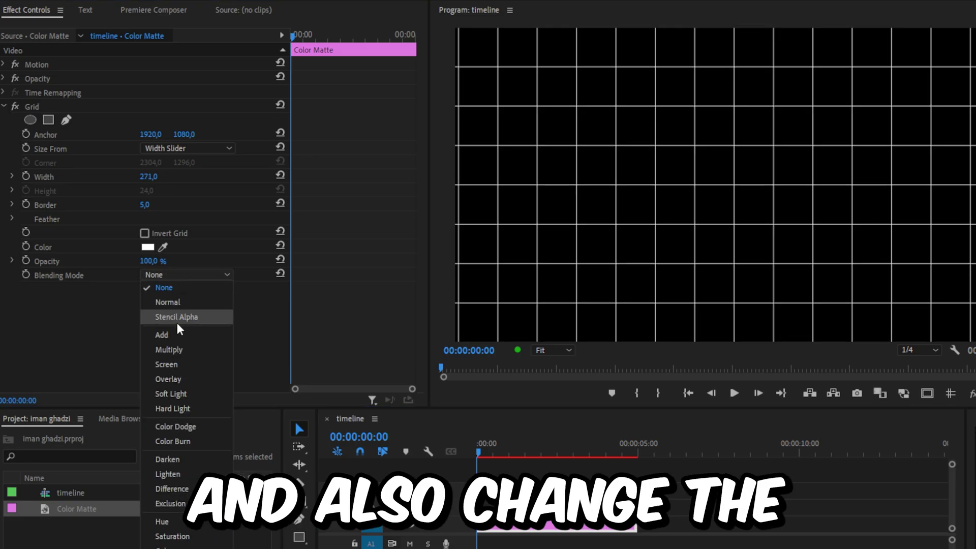
{"action": "left_click", "coordinate": [176, 378]}
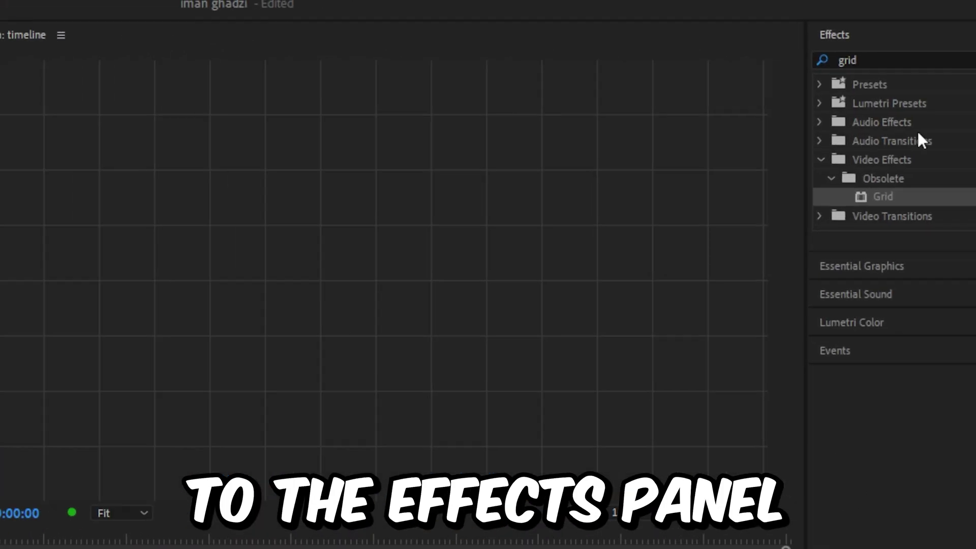
Add a black-to-blue Ramp blended about 83% with original, with its end point lowered.
{"action": "left_click", "coordinate": [719, 89]}
{"action": "type", "text": "ramp"}
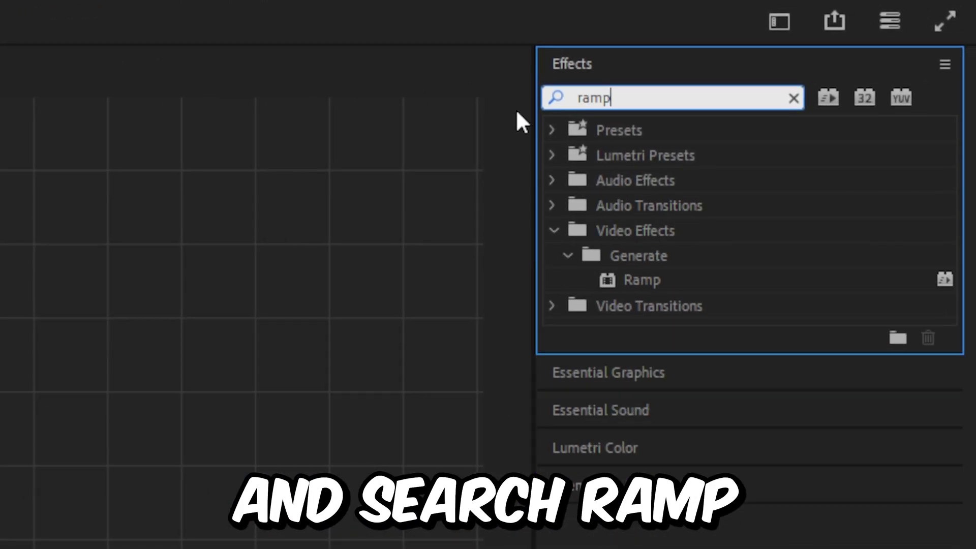
{"action": "left_click_drag", "start_coordinate": [649, 276], "coordinate": [446, 319]}
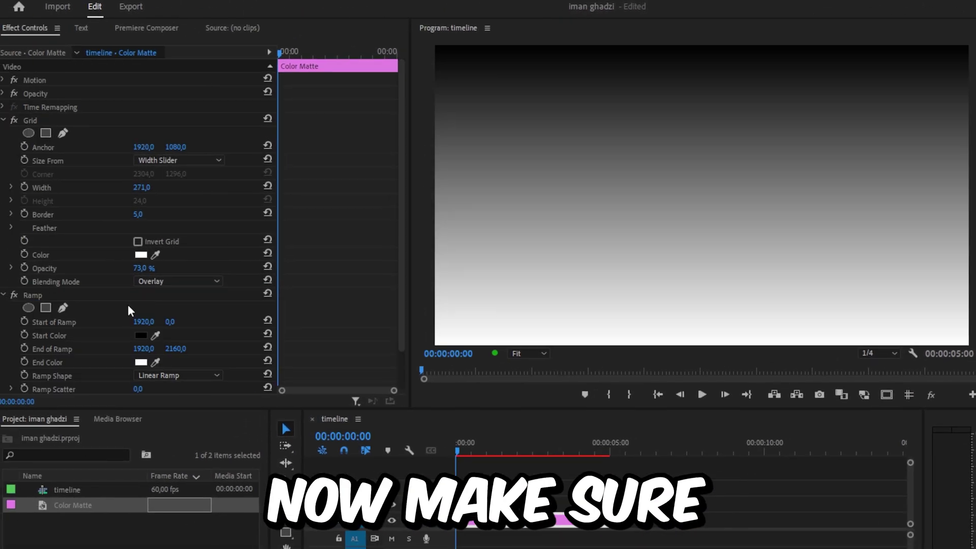
{"action": "scroll", "coordinate": [98, 294], "scroll_direction": "down", "scroll_amount": 1}
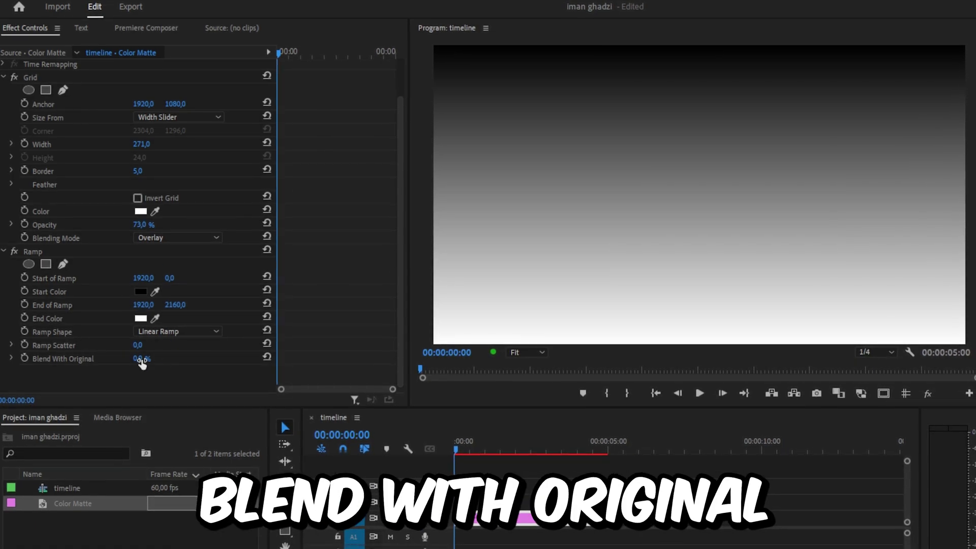
{"action": "mouse_move", "coordinate": [160, 359]}
{"action": "left_mouse_down"}
{"action": "mouse_move", "coordinate": [305, 359]}
{"action": "mouse_move", "coordinate": [291, 359]}
{"action": "left_mouse_up"}
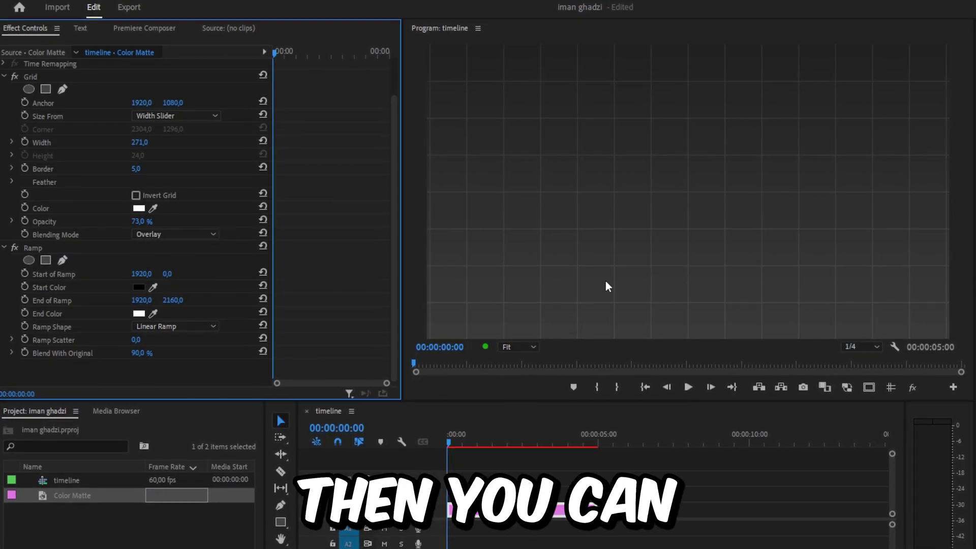
{"action": "left_click", "coordinate": [140, 315]}
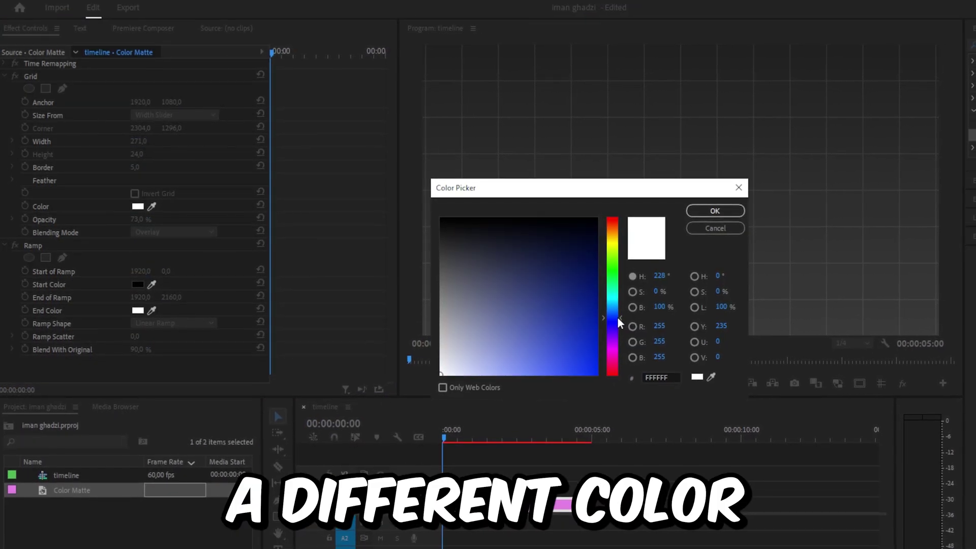
{"action": "left_click", "coordinate": [602, 349]}
{"action": "left_click", "coordinate": [712, 210]}
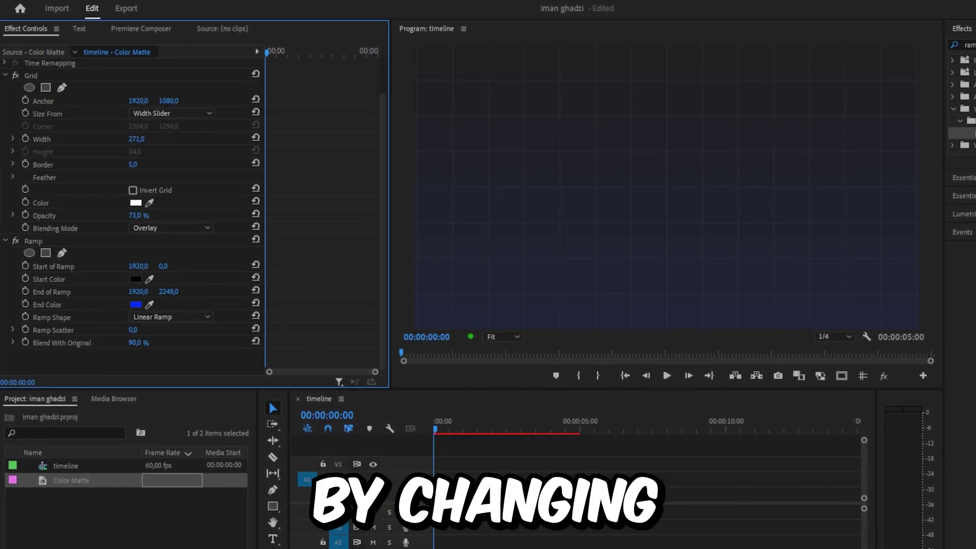
{"action": "left_click_drag", "start_coordinate": [169, 292], "coordinate": [171, 270]}
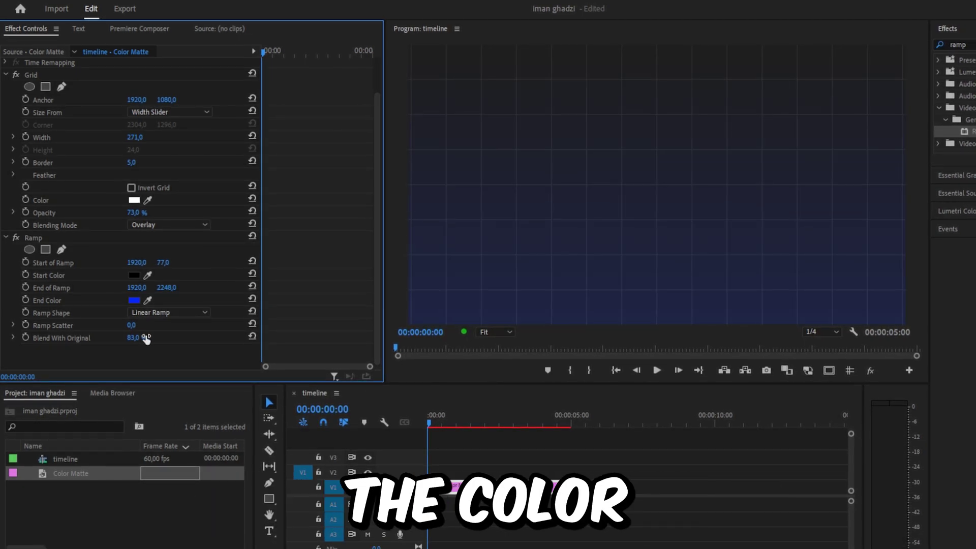
Apply Noise to the matte at about 5.4% and turn off Use Color Noise.
{"action": "left_click", "coordinate": [687, 84]}
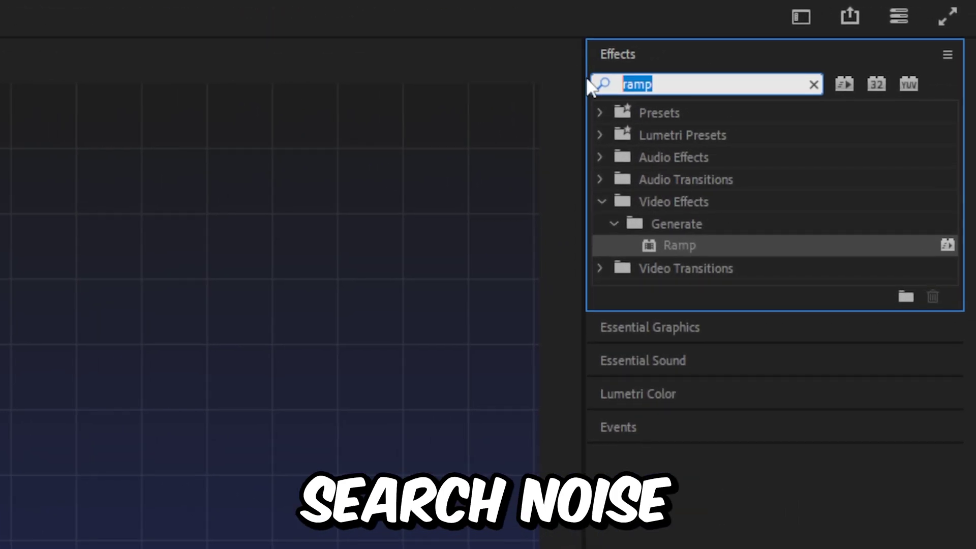
{"action": "type", "text": "noise"}
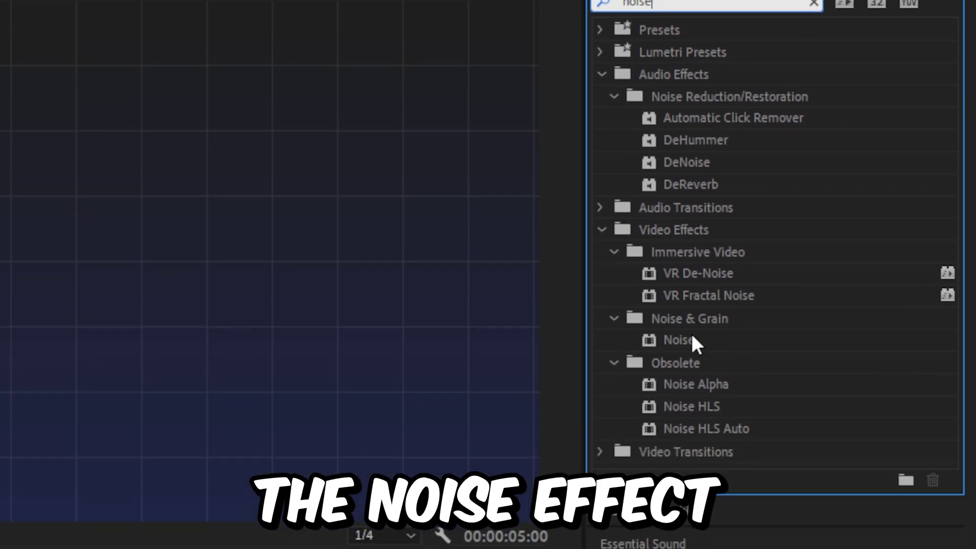
{"action": "left_click_drag", "start_coordinate": [690, 340], "coordinate": [480, 419]}
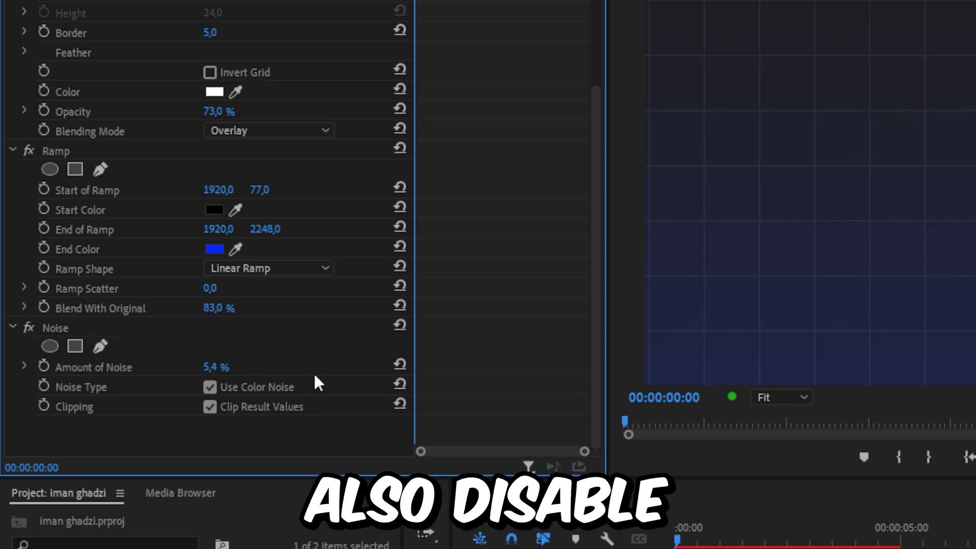
{"action": "left_click", "coordinate": [211, 386]}
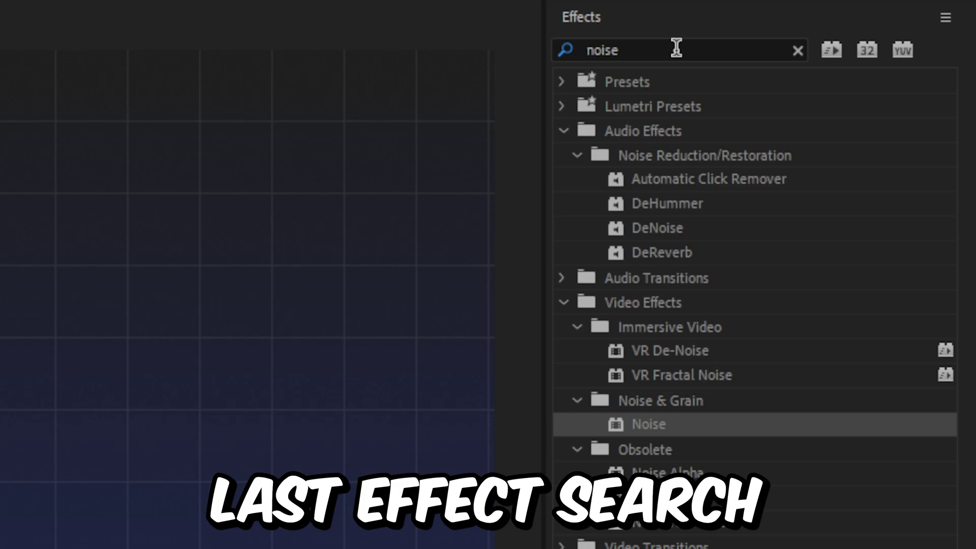
Apply Turbulent Displace to the matte with Amount 20 and Size 20.
{"action": "double_click", "coordinate": [671, 50]}
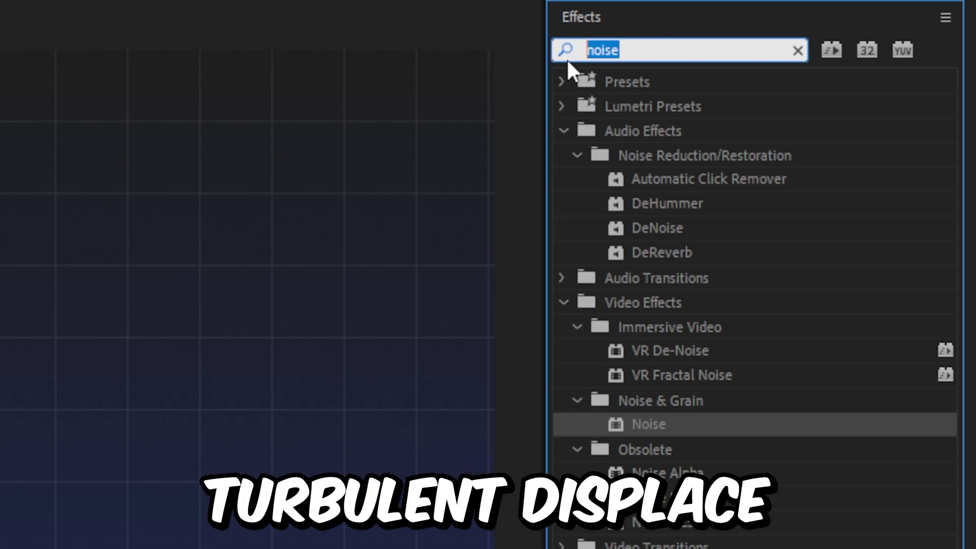
{"action": "type", "text": "turbulent displace"}
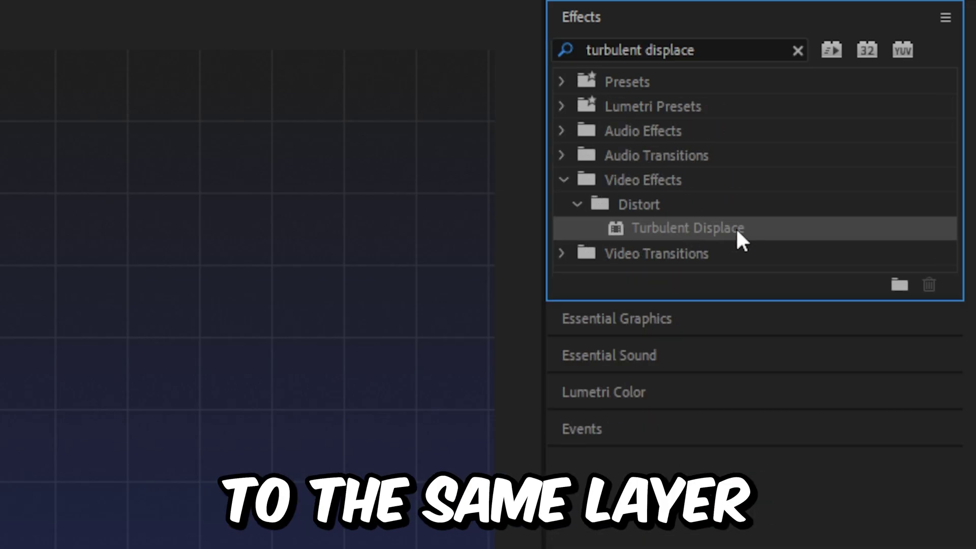
{"action": "left_click_drag", "start_coordinate": [687, 228], "coordinate": [447, 426]}
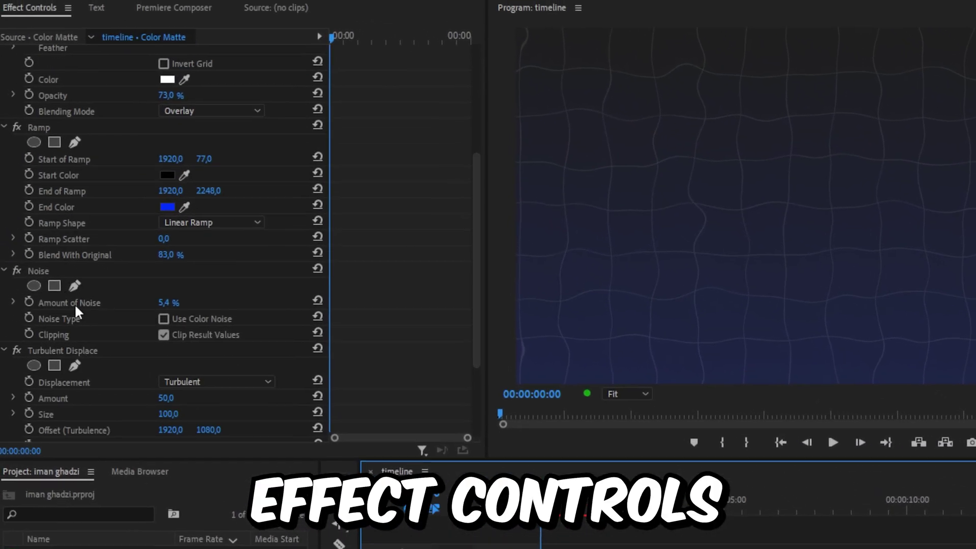
{"action": "left_click", "coordinate": [166, 398]}
{"action": "type", "text": "20"}
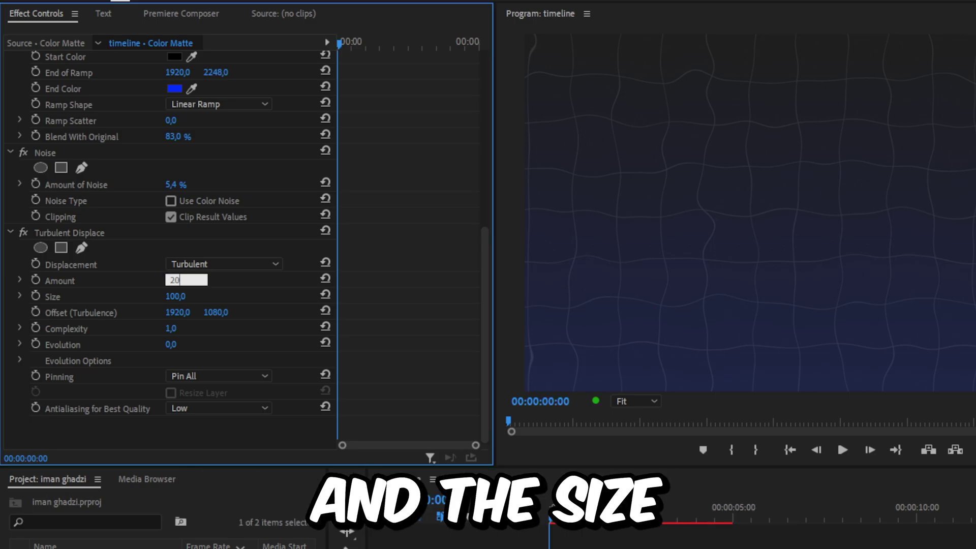
{"action": "key", "text": "Tab"}
{"action": "type", "text": "0"}
{"action": "key", "text": "Return"}
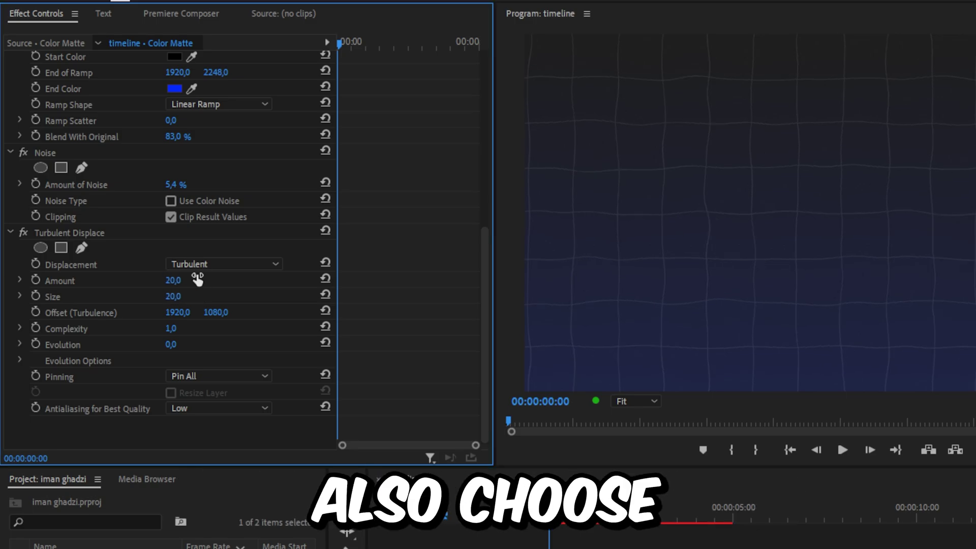
Keyframe Turbulent Displace's Random Seed at the clip's start and end, then play it back.
{"action": "left_click", "coordinate": [19, 361]}
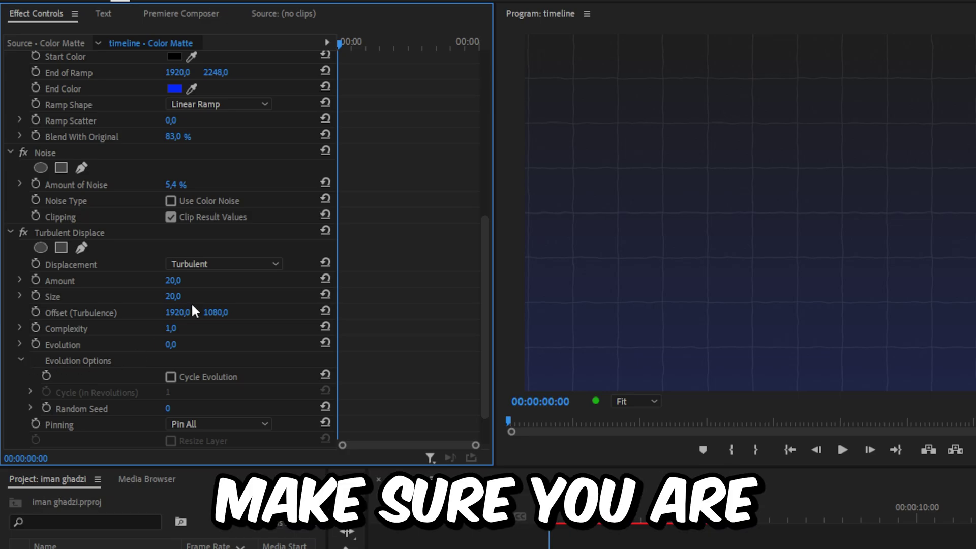
{"action": "left_click", "coordinate": [338, 45]}
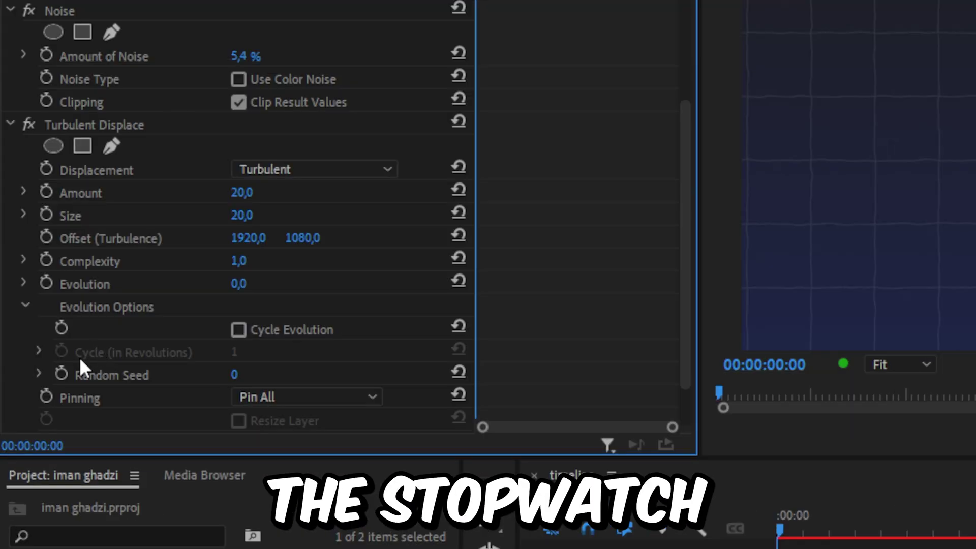
{"action": "left_click", "coordinate": [61, 375]}
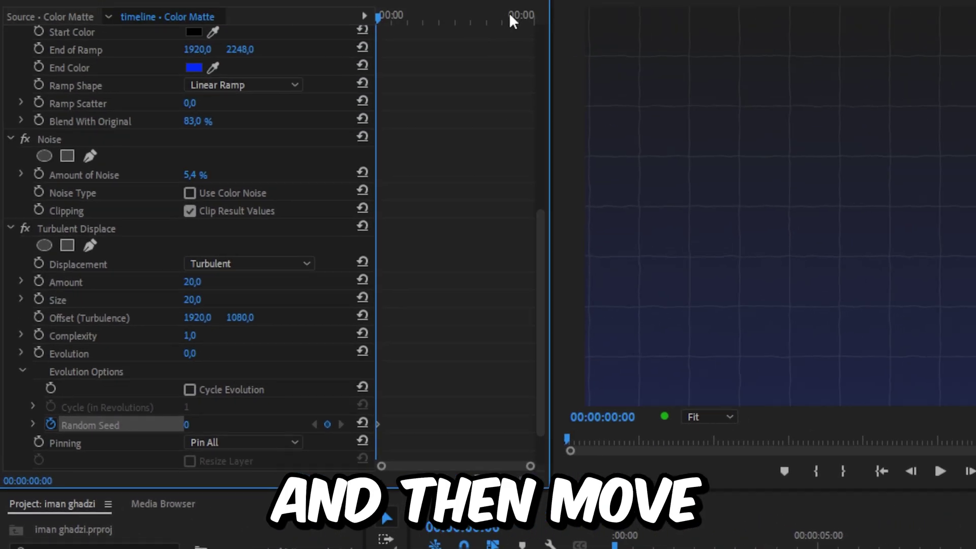
{"action": "left_click", "coordinate": [509, 12]}
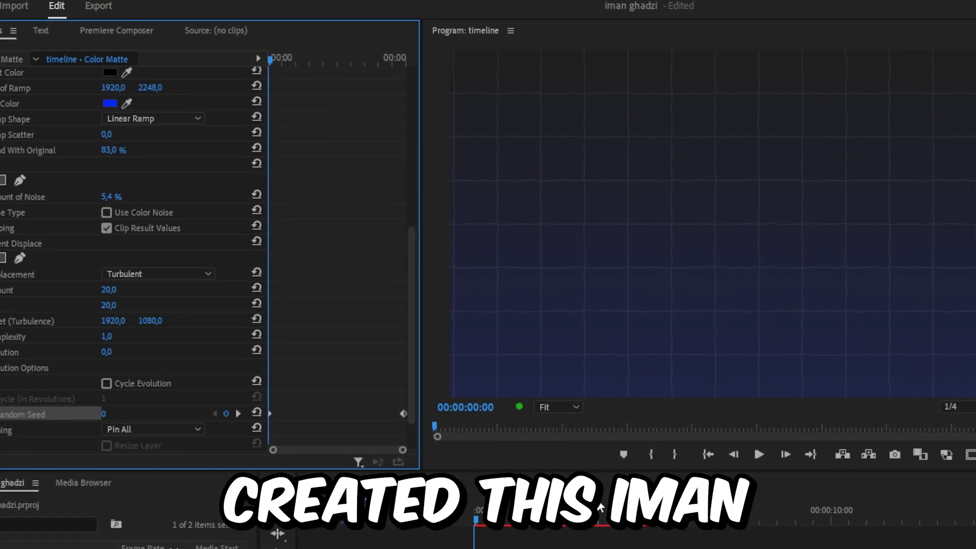
{"action": "key", "text": "space"}
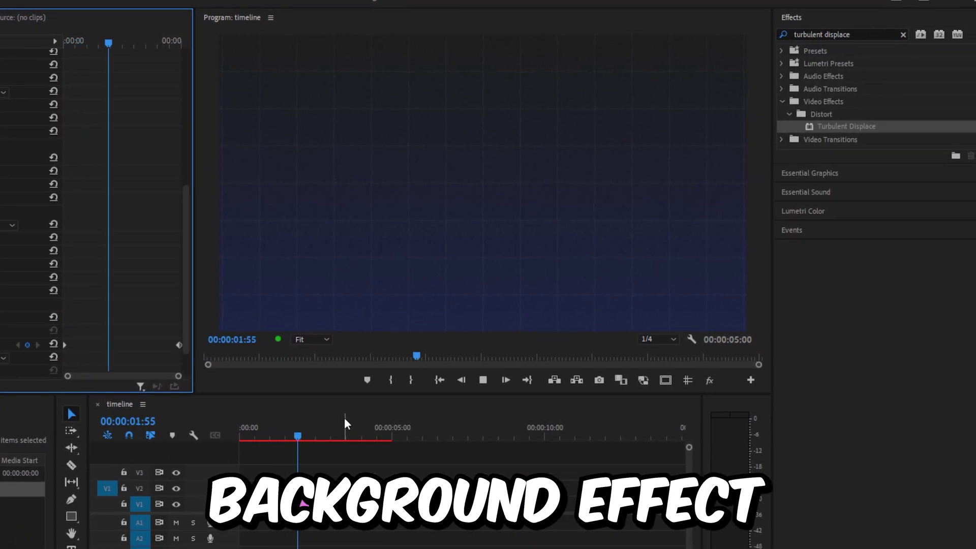